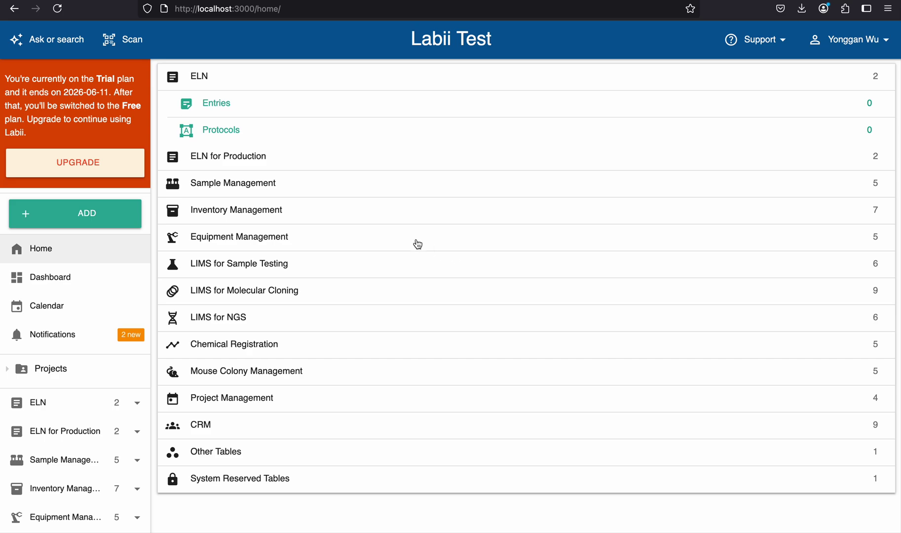
# Step: Open the Samples table under Sample Management and start a new blank sample
pyautogui.moveTo(327, 187); pyautogui.dragTo(331, 188)
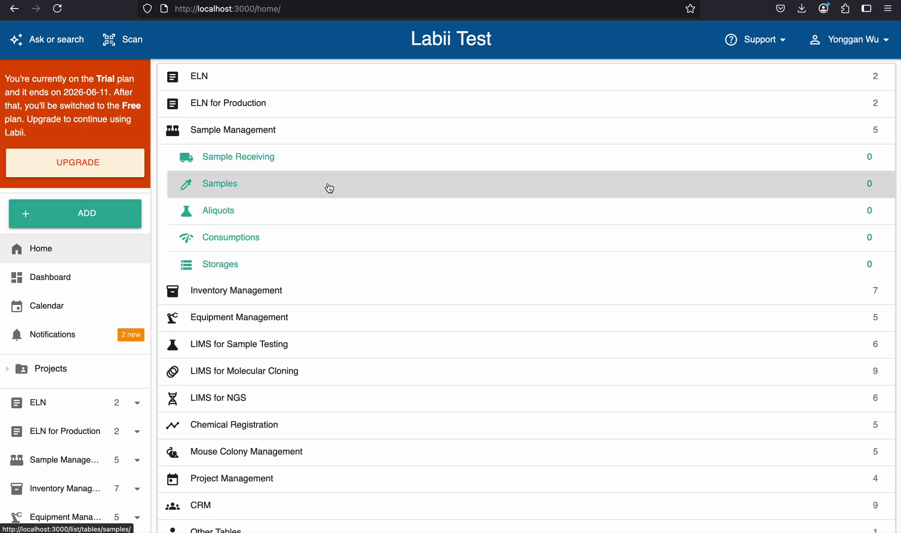
pyautogui.click(223, 187)
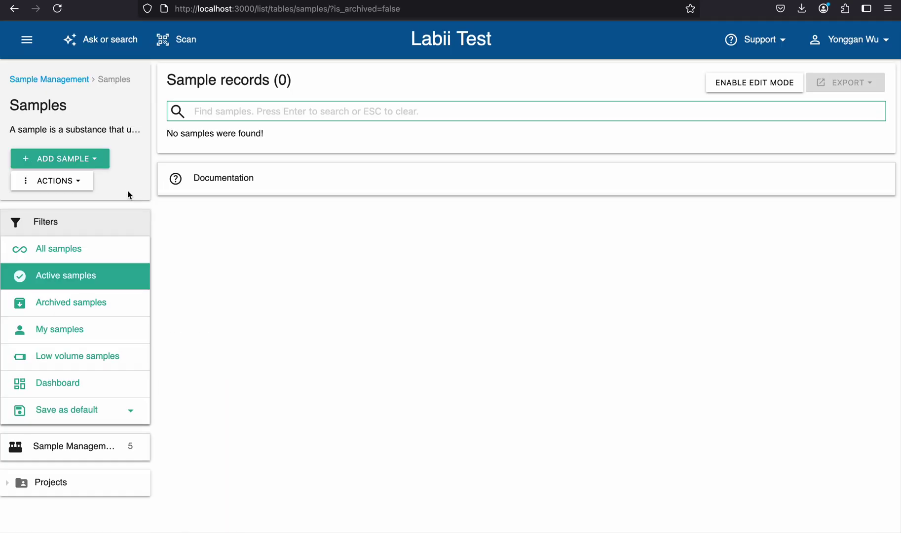
pyautogui.click(84, 159)
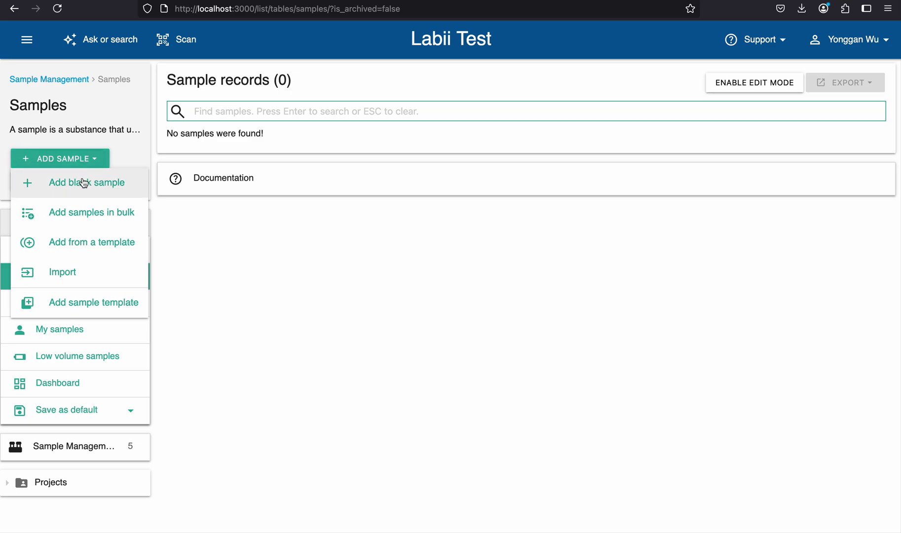
pyautogui.click(84, 182)
# Step: Set the new sample's storage to SG3: 96 well box with the storage coordinates B1
pyautogui.scroll(-10, 258, 212)
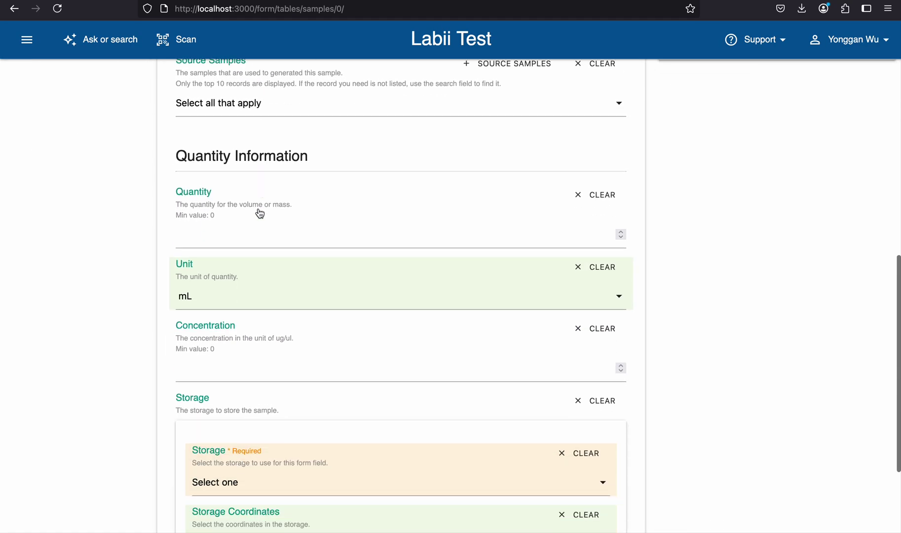
pyautogui.scroll(-3, 260, 214)
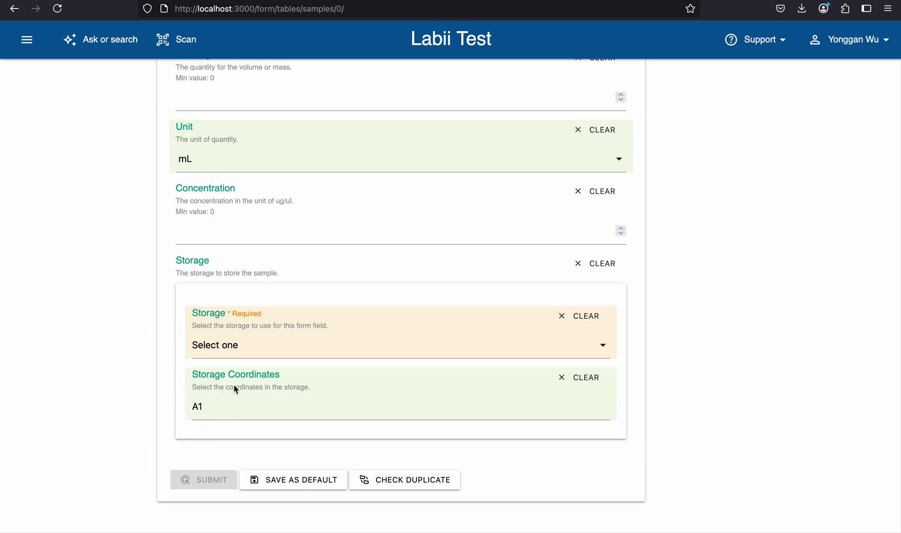
pyautogui.click(263, 350)
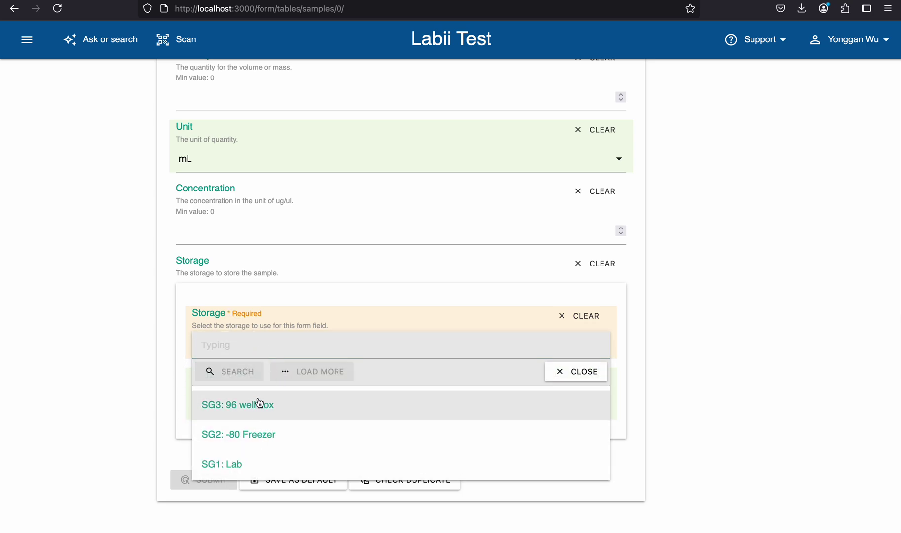
pyautogui.click(262, 404)
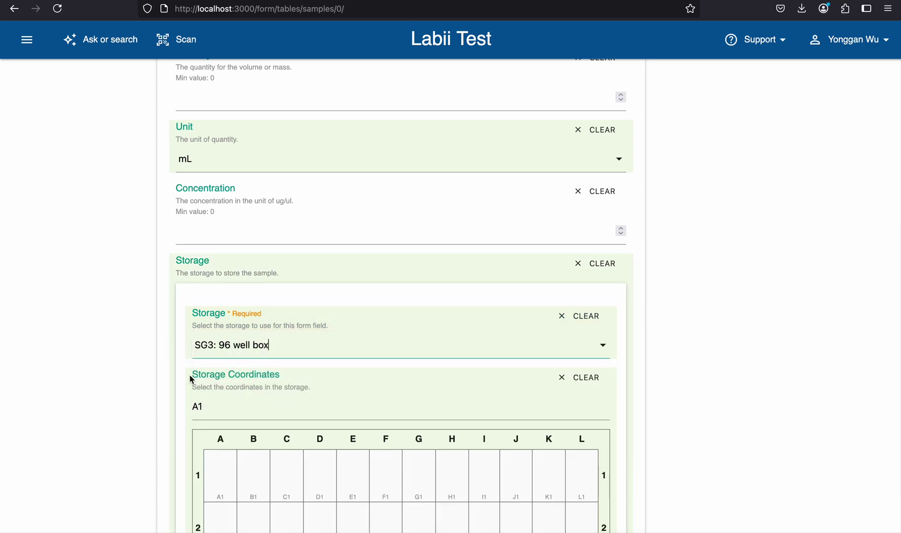
pyautogui.scroll(-7, 190, 378)
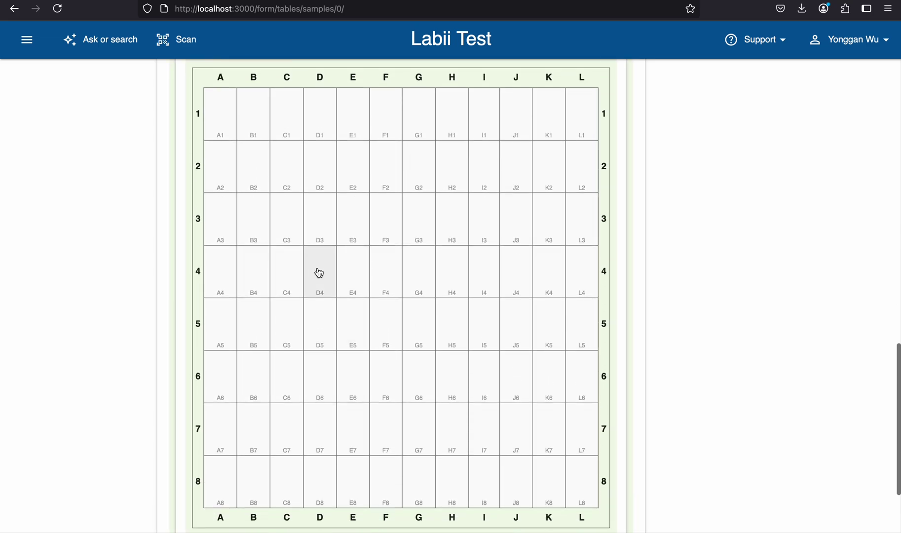
pyautogui.scroll(1, 326, 287)
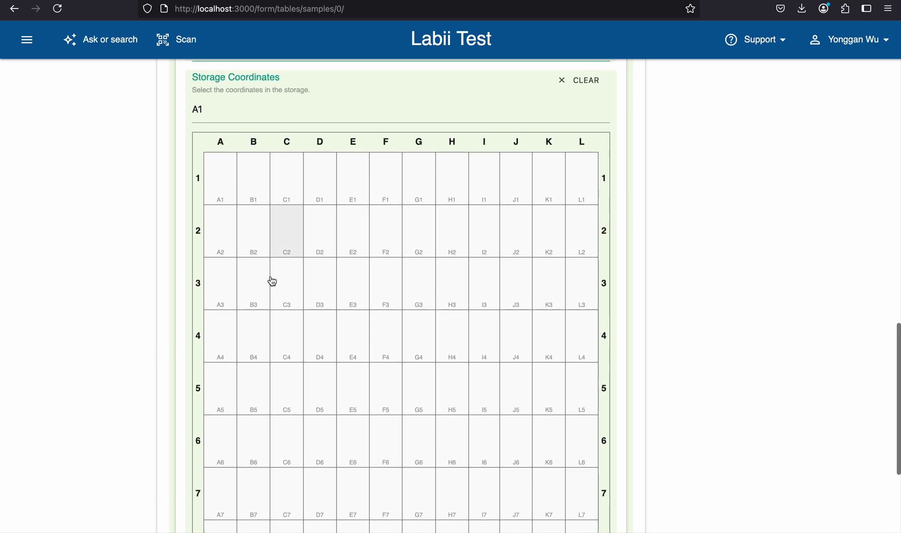
pyautogui.scroll(1, 381, 262)
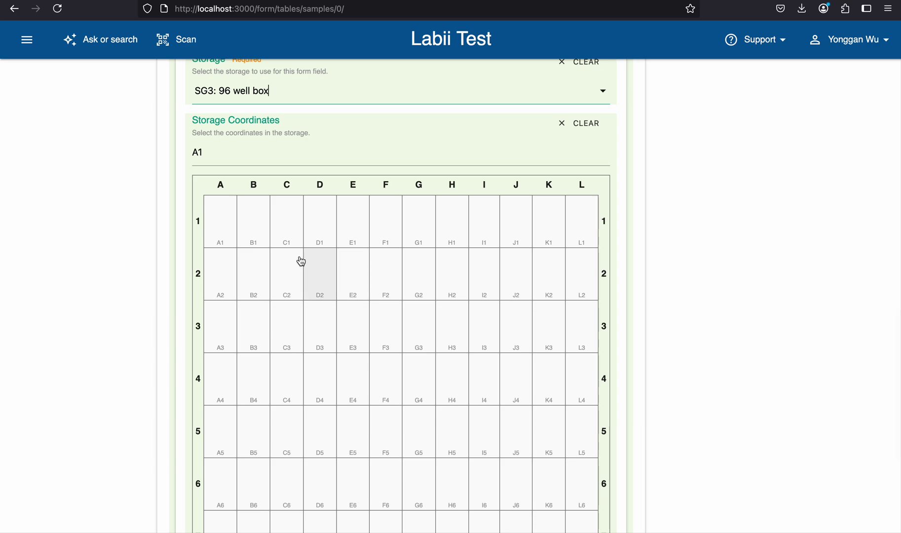
pyautogui.click(254, 240)
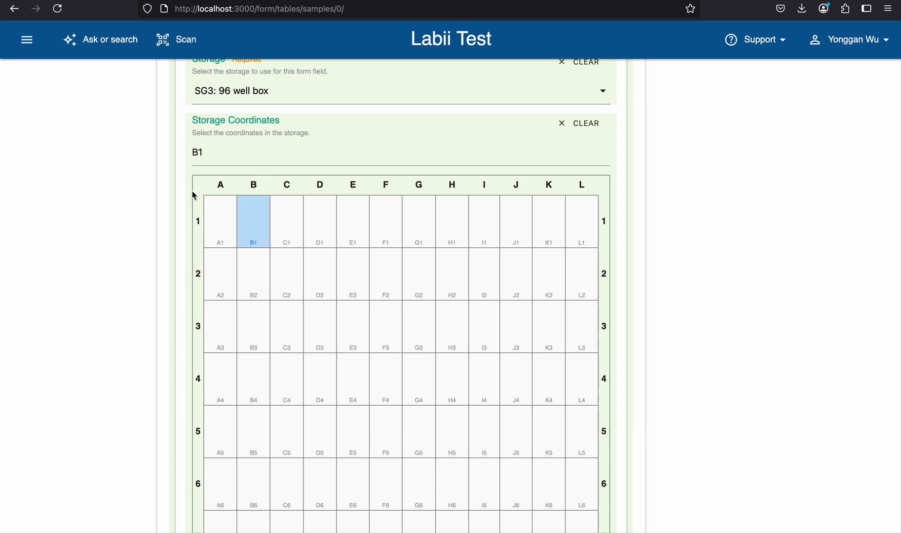
# Step: Assign the new sample to Sample Project and submit the form
pyautogui.scroll(20, 183, 191)
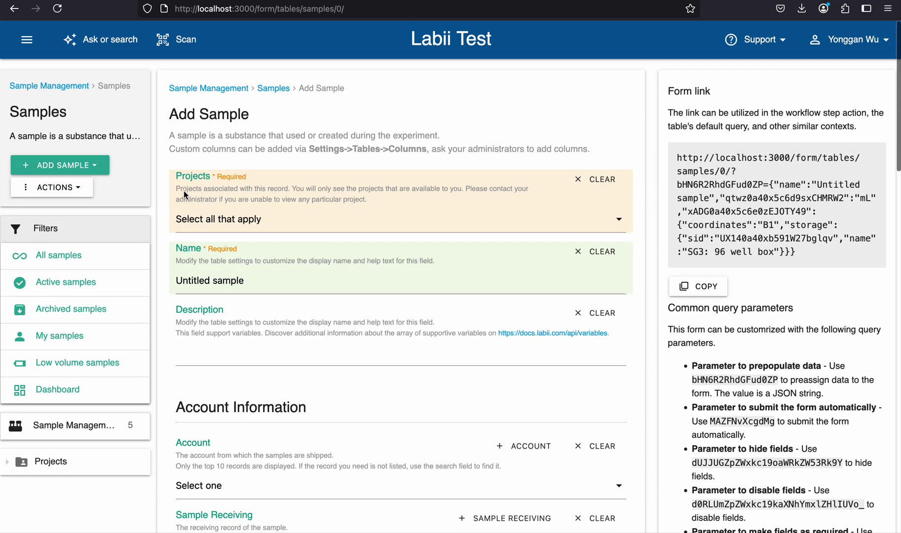
pyautogui.click(236, 207)
pyautogui.click(231, 259)
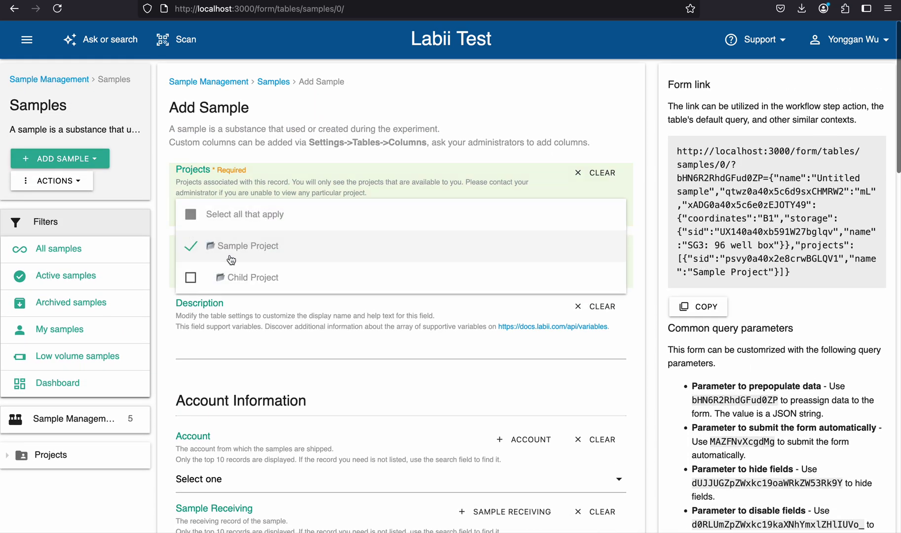
pyautogui.click(163, 239)
pyautogui.scroll(-20, 163, 239)
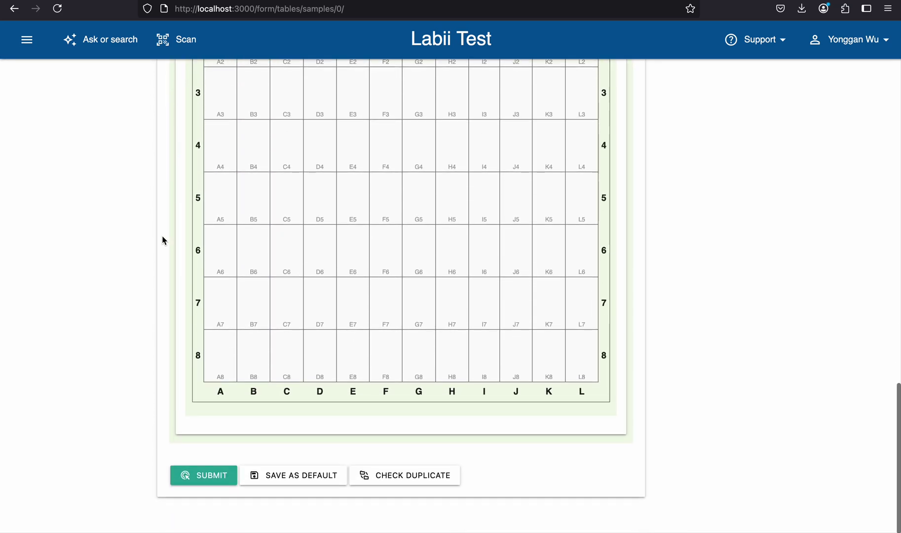
pyautogui.click(213, 474)
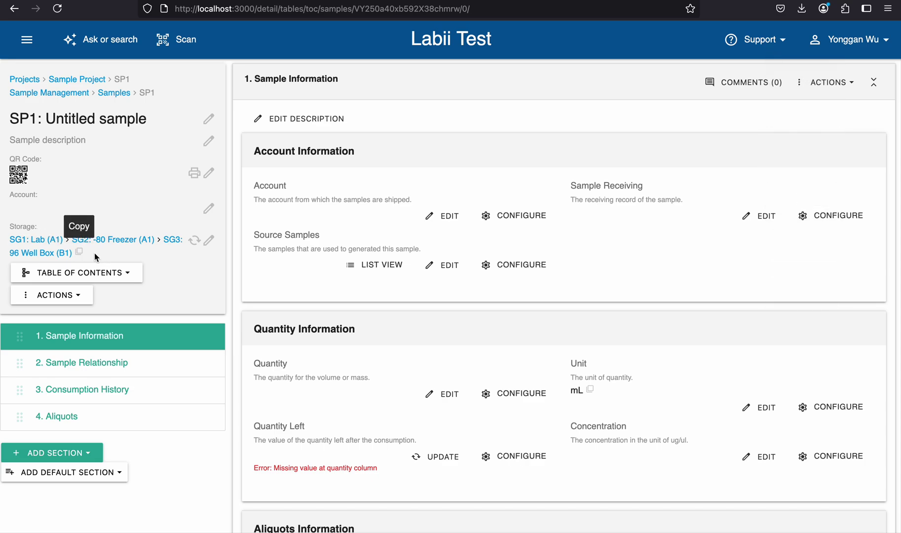
# Step: Open the settings of the sample's Storage column from its Aliquots Information group
pyautogui.click(78, 252)
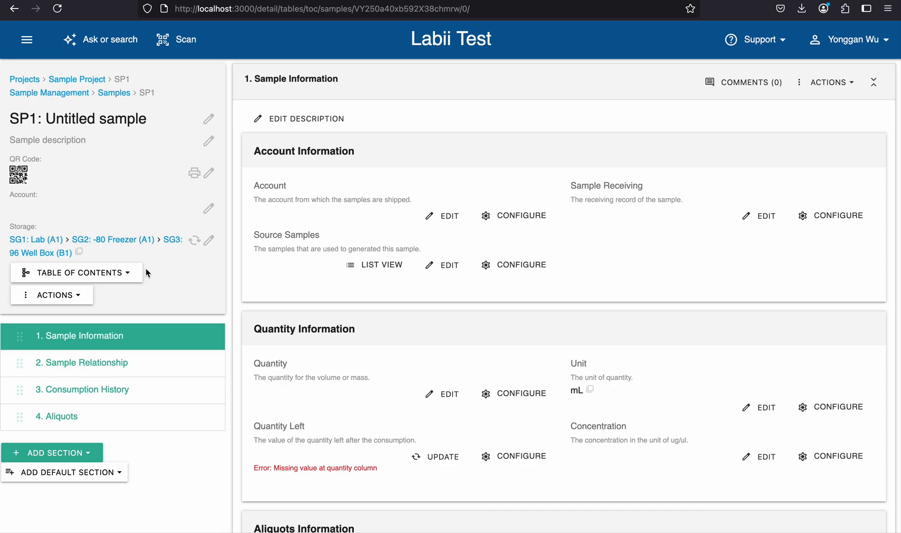
pyautogui.scroll(-5, 192, 278)
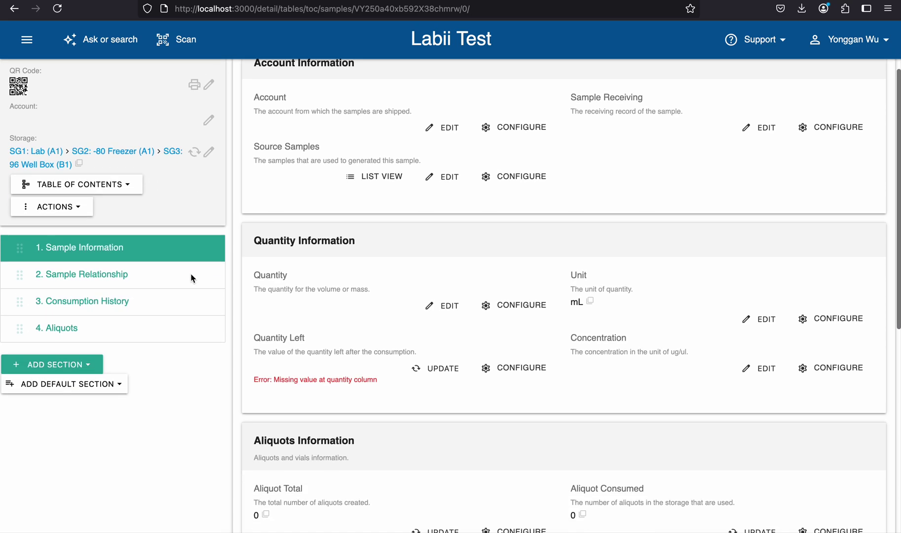
pyautogui.scroll(-2, 494, 316)
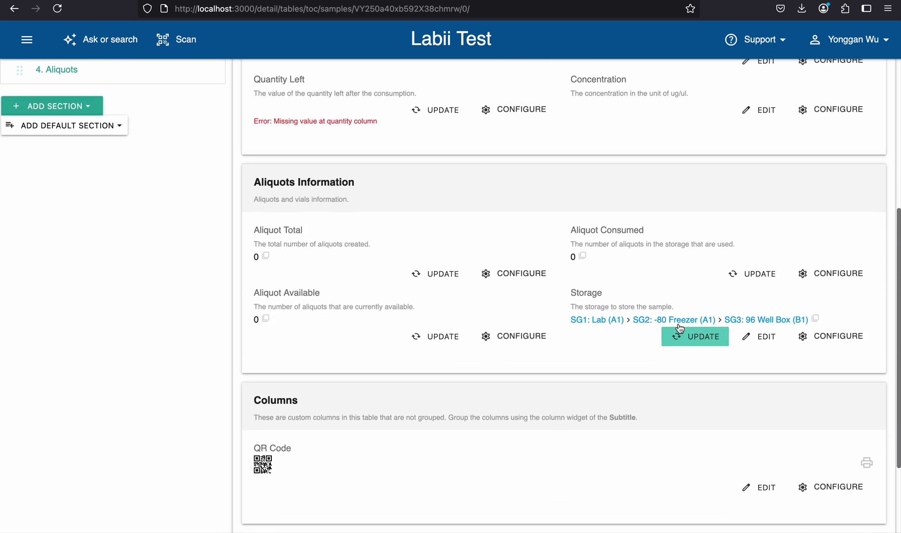
pyautogui.click(839, 336)
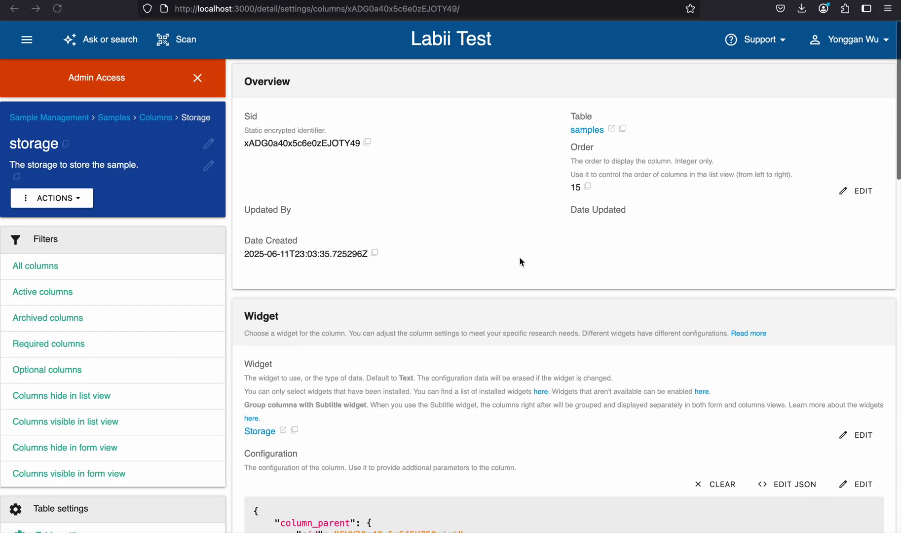
# Step: Examine the Storage widget's configuration options for the column and leave the form without submitting
pyautogui.scroll(-4, 519, 262)
pyautogui.scroll(-4, 519, 261)
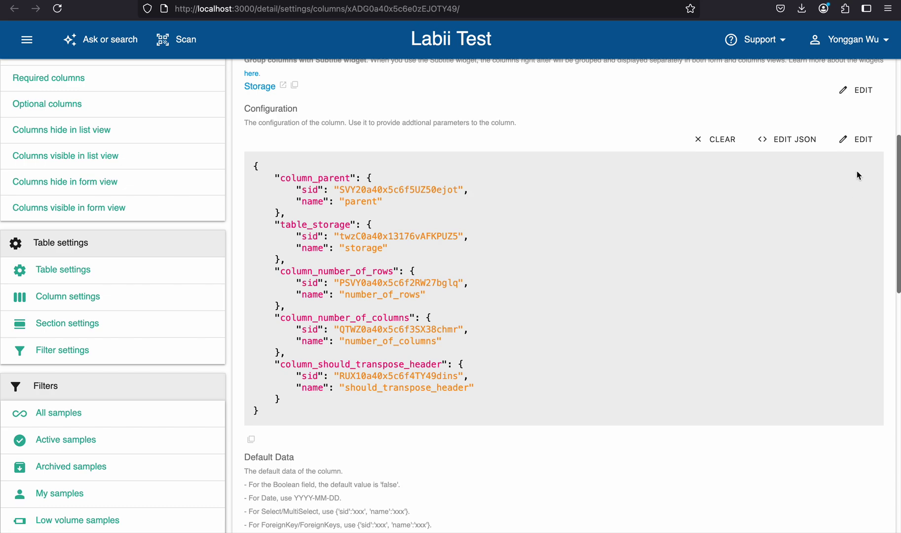
pyautogui.click(856, 140)
pyautogui.scroll(-1, 446, 267)
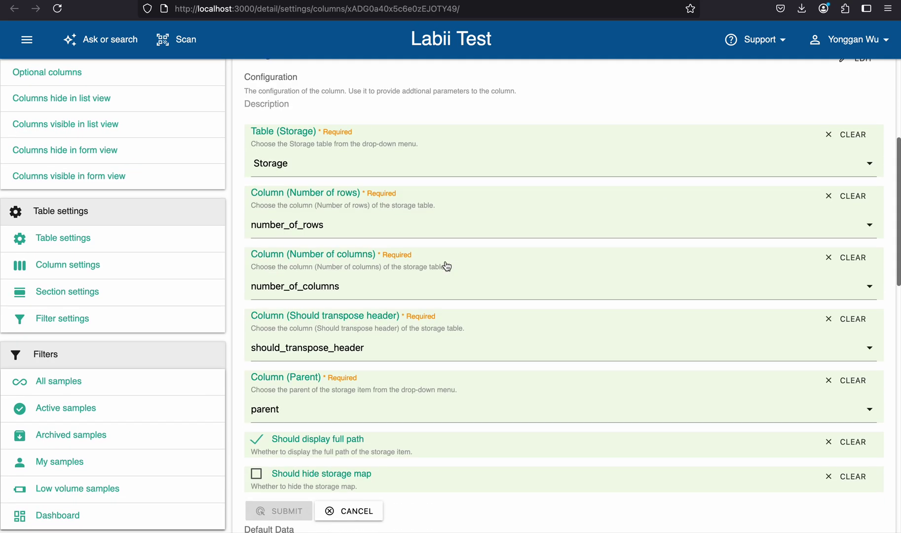
pyautogui.scroll(-1, 446, 265)
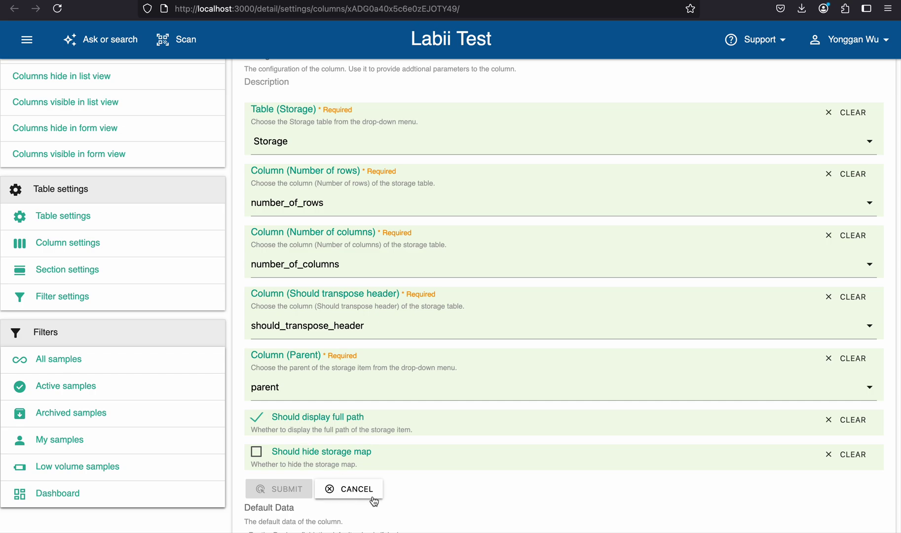
pyautogui.click(357, 488)
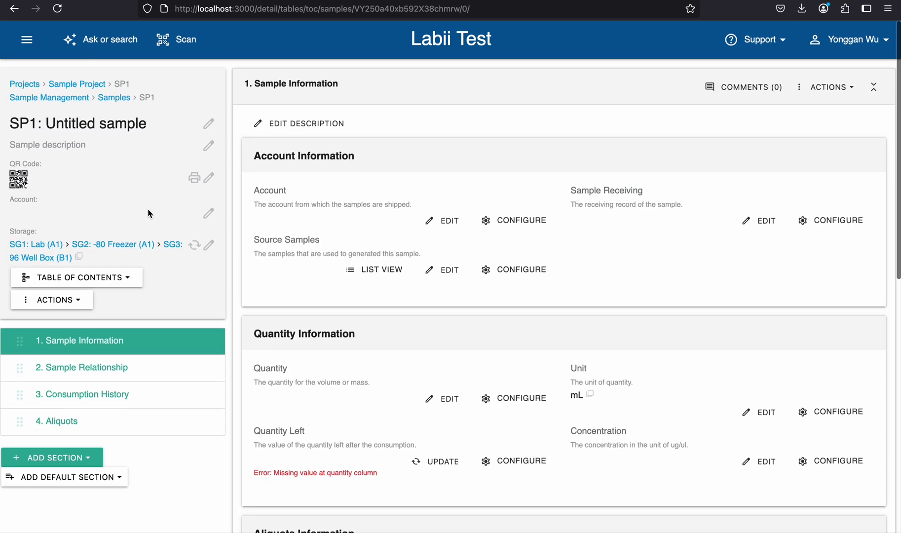
# Step: Open the SG3: 96 Well Box record from the sample's storage path in a new tab and examine its storage map
pyautogui.rightClick(56, 252)
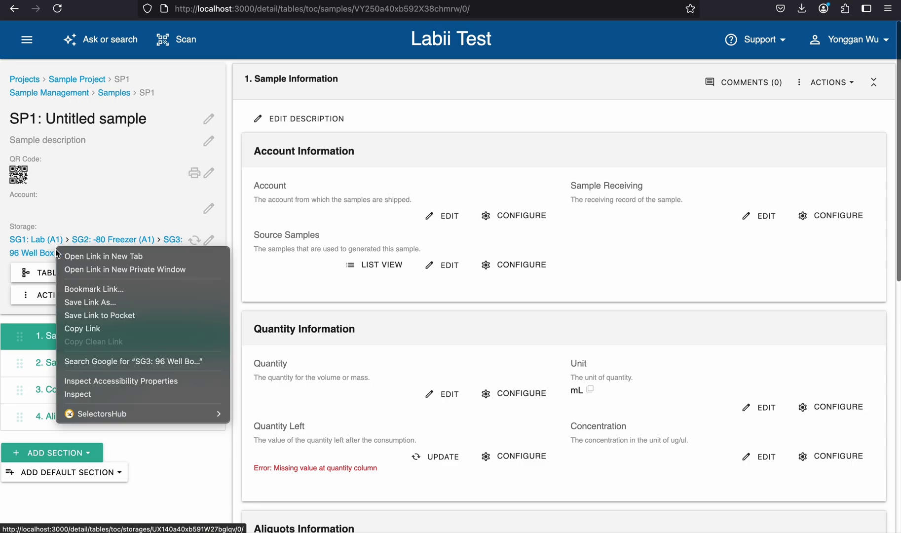
pyautogui.click(103, 256)
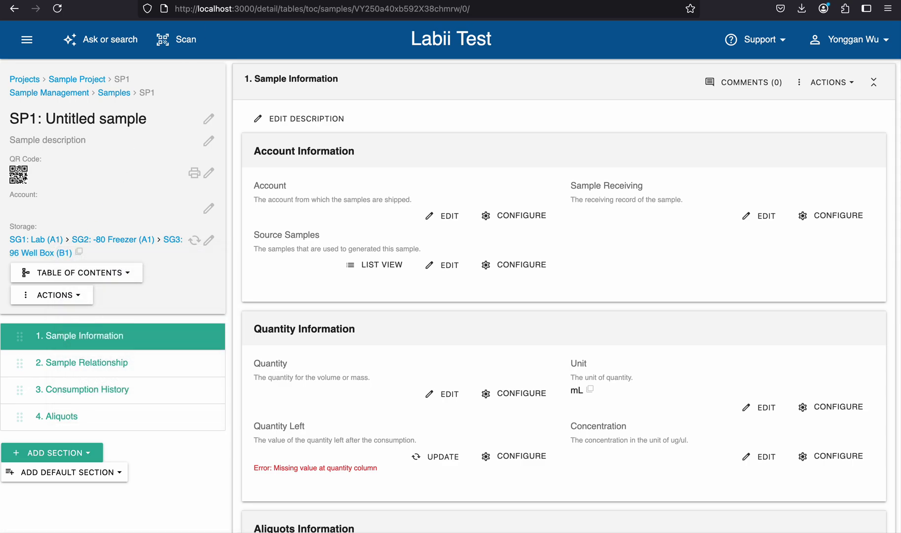
pyautogui.click(143, 0)
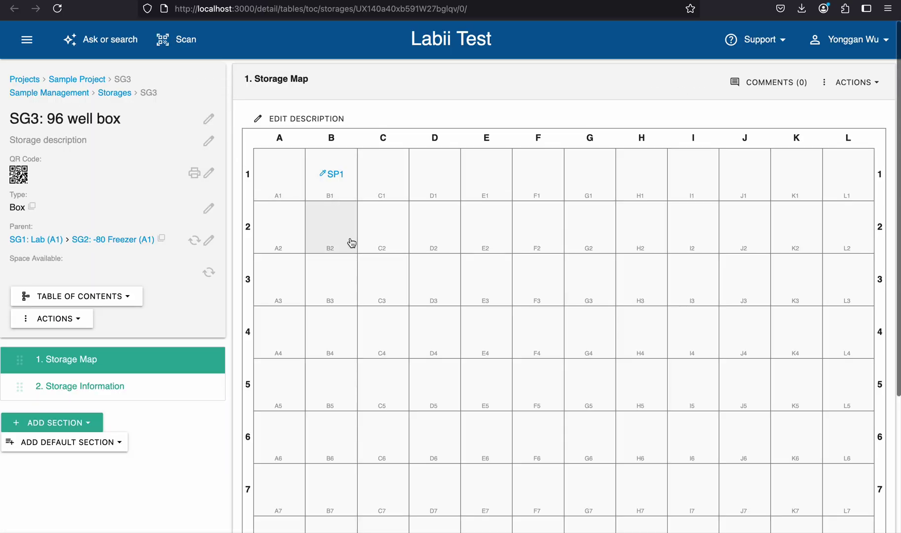
pyautogui.scroll(-3, 376, 215)
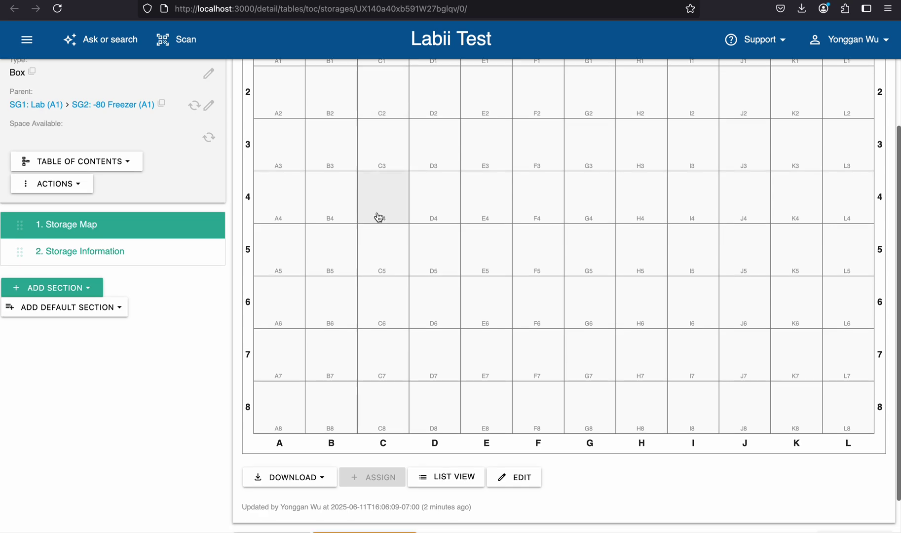
pyautogui.scroll(3, 379, 217)
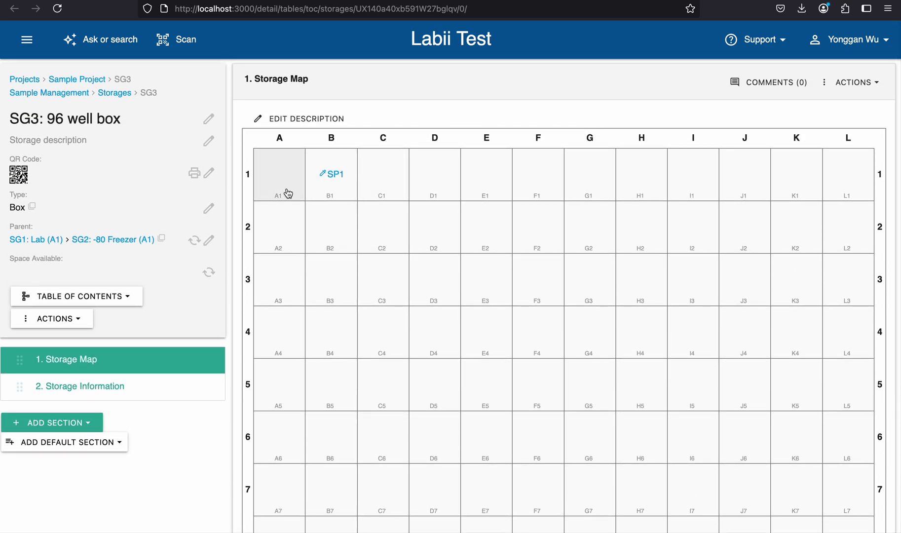
pyautogui.scroll(-2, 253, 186)
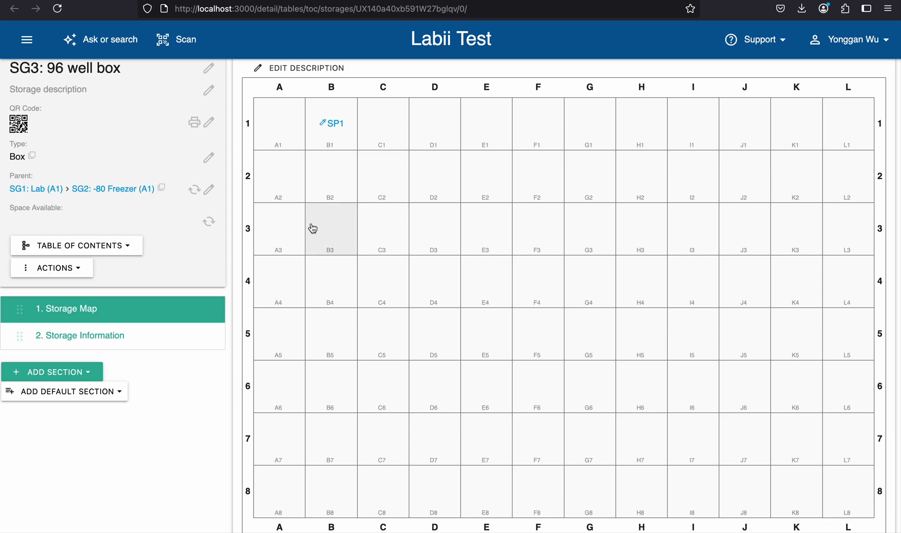
pyautogui.scroll(2, 312, 228)
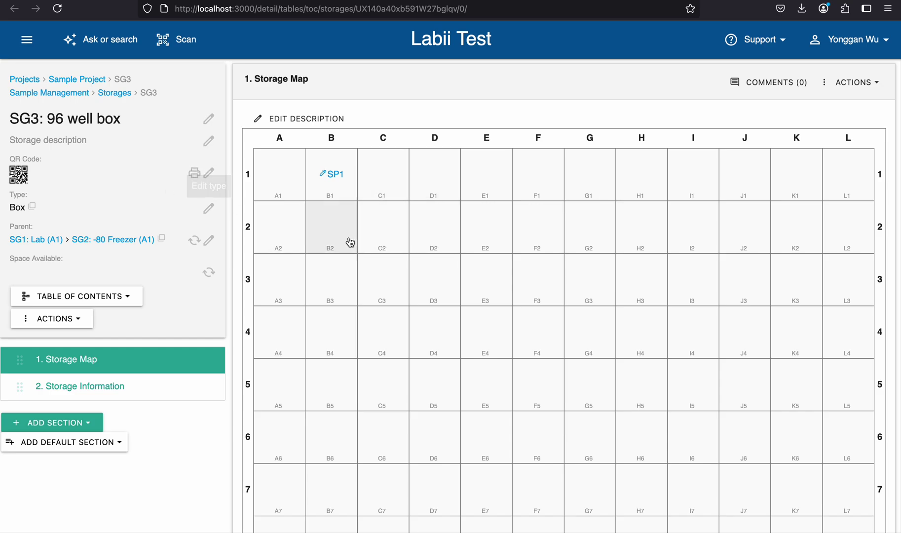
# Step: Configure the 96 well box's storage map to display each record's name, owner and date, and submit the settings
pyautogui.scroll(-5, 254, 268)
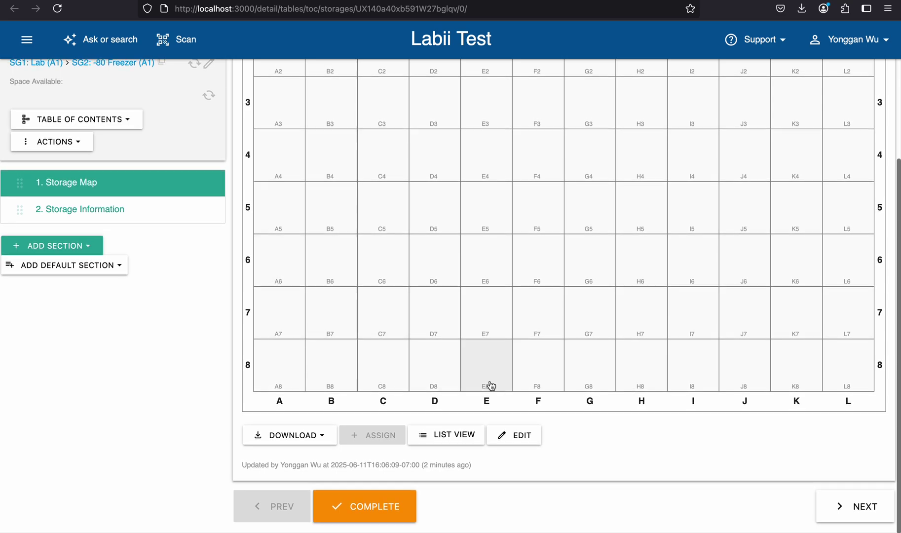
pyautogui.click(521, 437)
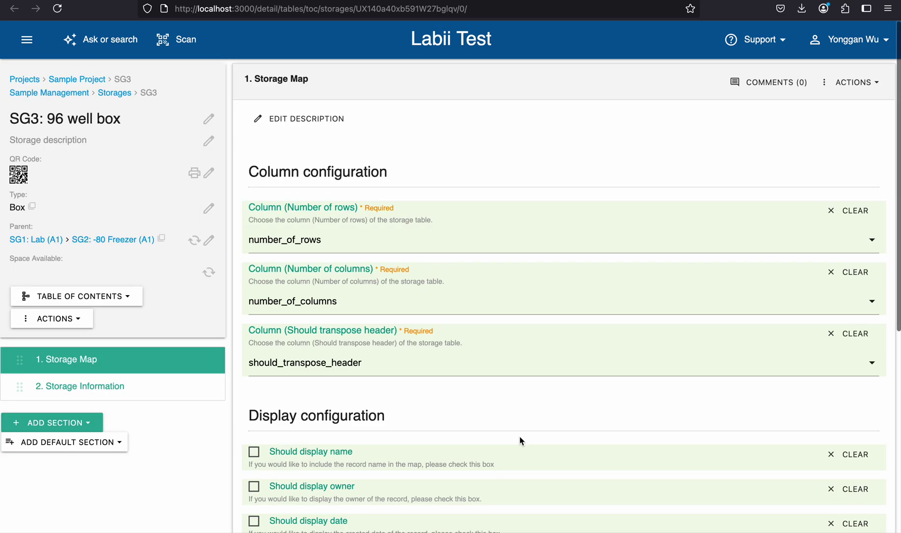
pyautogui.scroll(-3, 454, 308)
pyautogui.scroll(1, 402, 239)
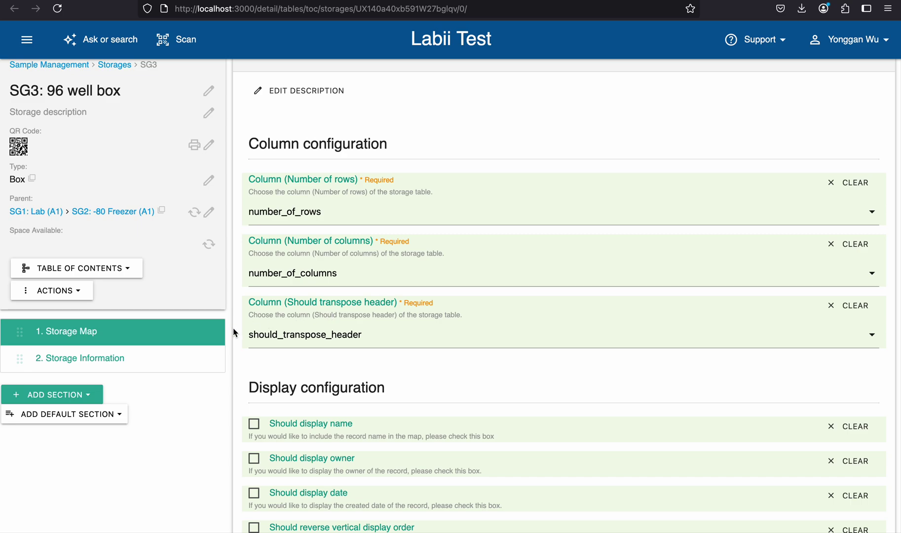
pyautogui.scroll(-4, 235, 355)
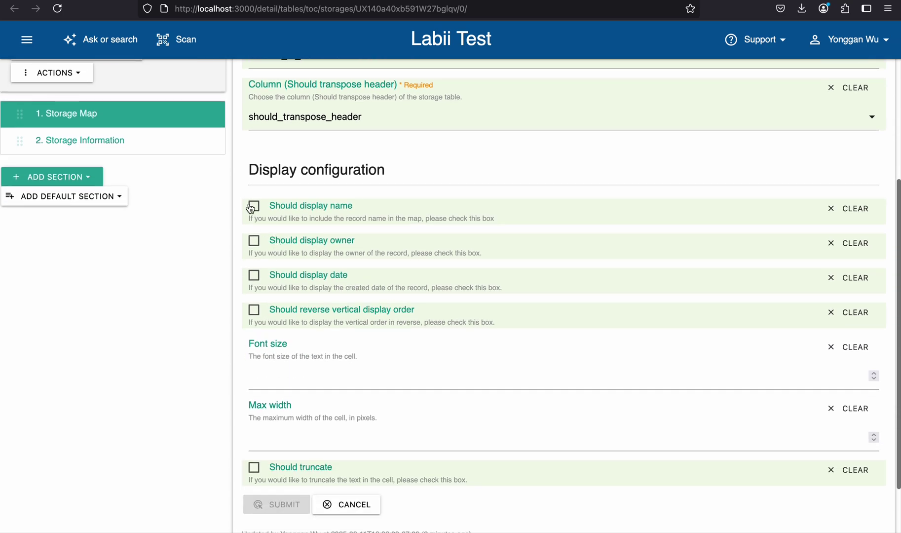
pyautogui.click(304, 207)
pyautogui.click(322, 241)
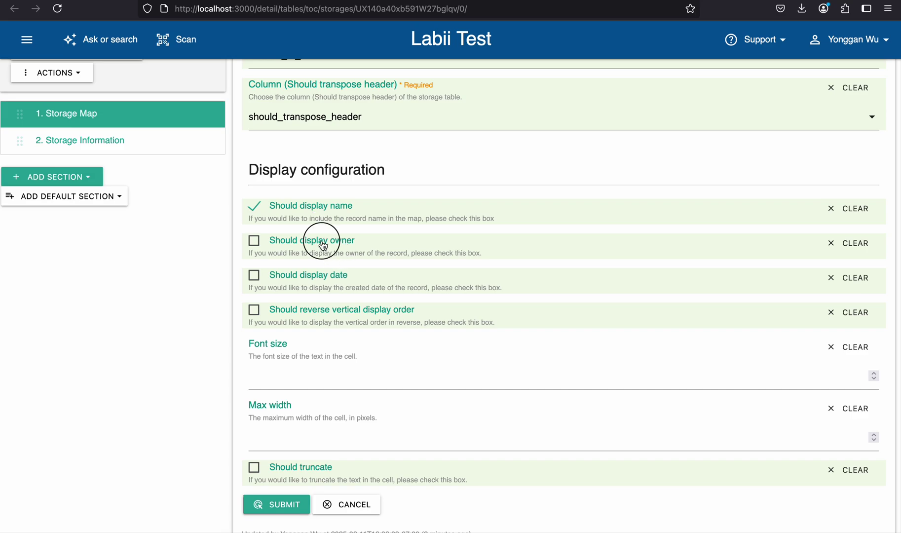
pyautogui.click(309, 279)
pyautogui.scroll(-2, 275, 335)
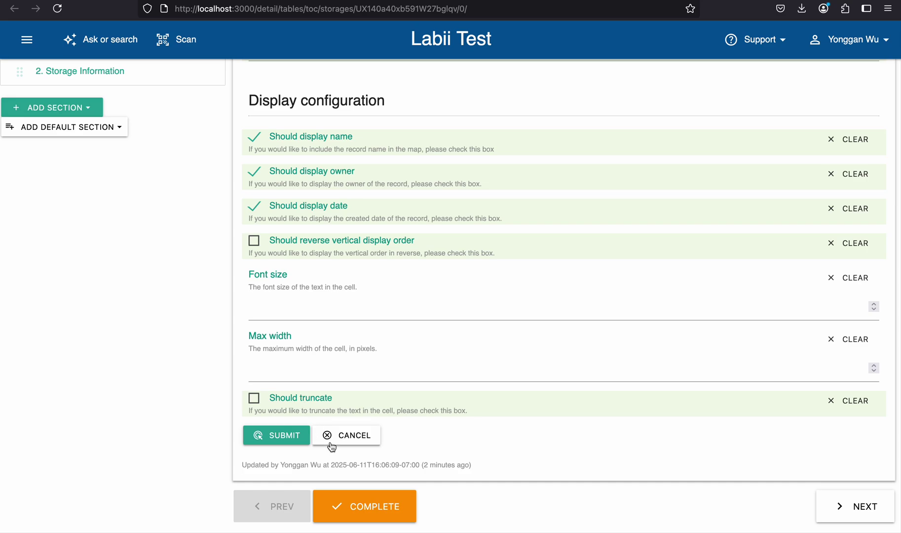
pyautogui.click(282, 436)
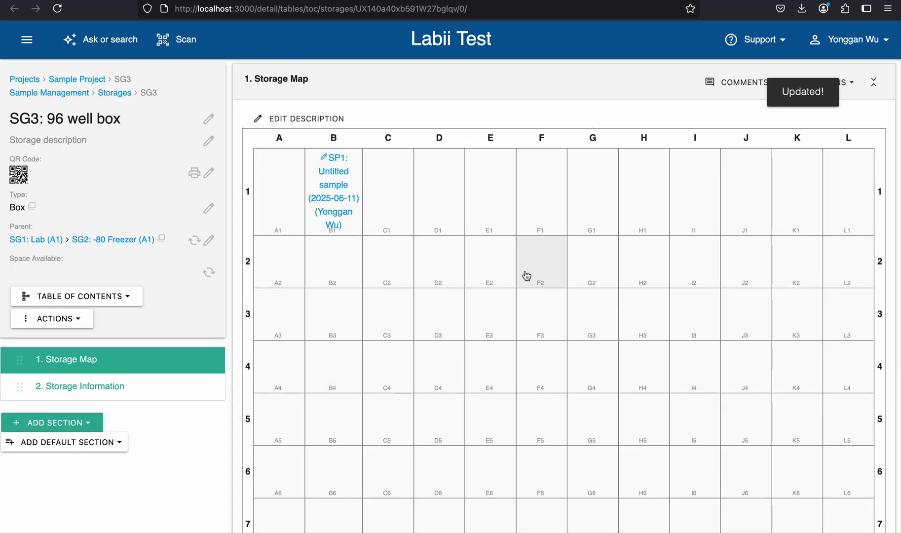
pyautogui.scroll(-3, 525, 275)
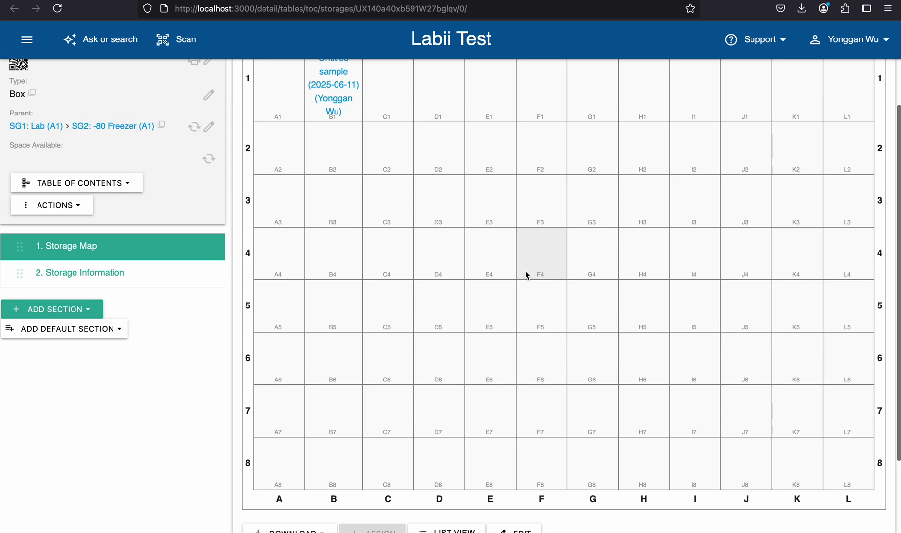
pyautogui.scroll(2, 525, 272)
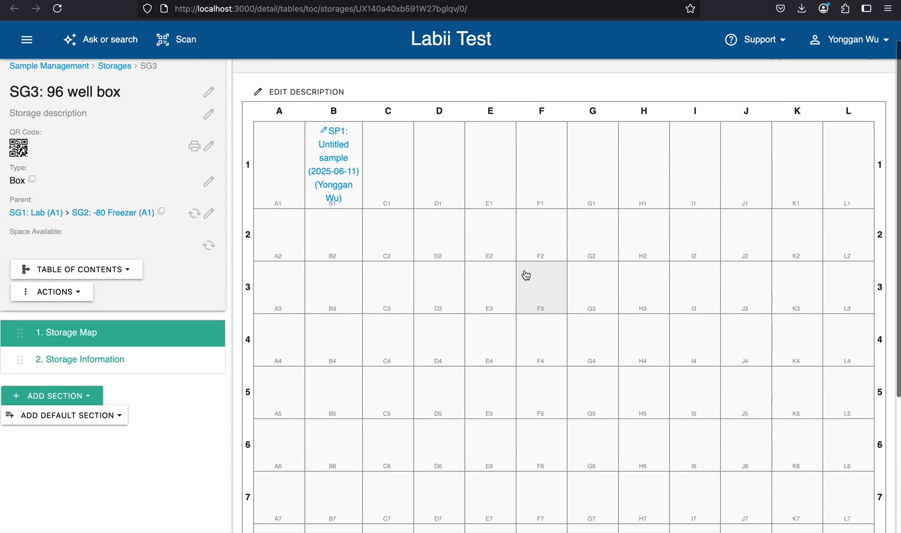